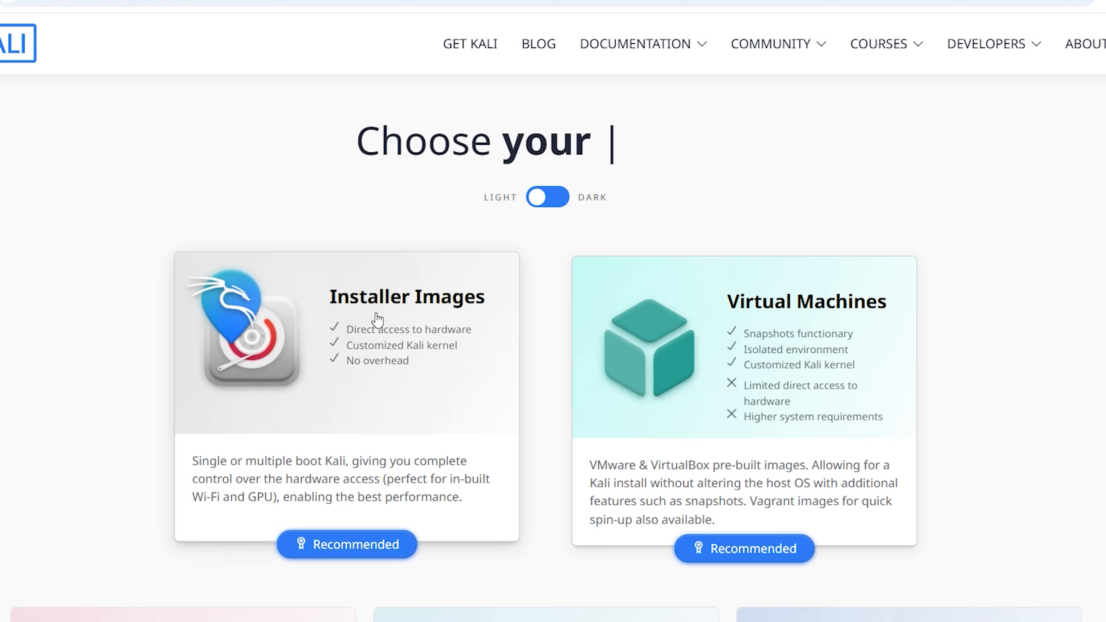
- Download the Kali Linux 2024.4 x86_64 installer ISO and locate it in the Downloads folder
left_click(301, 543)
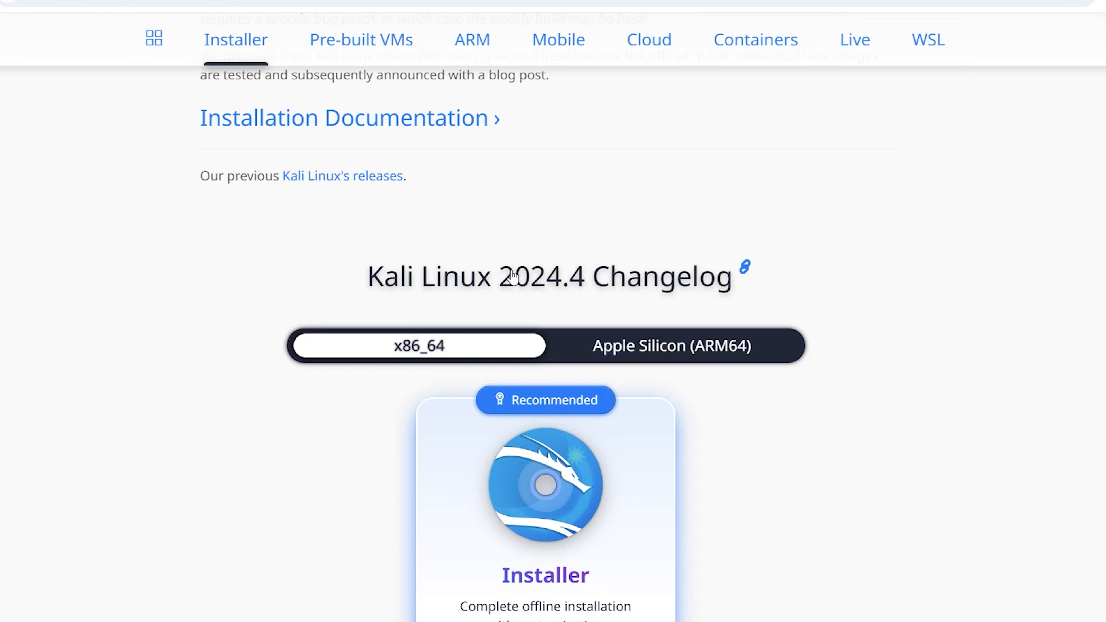
scroll(361, 385, "down", 5)
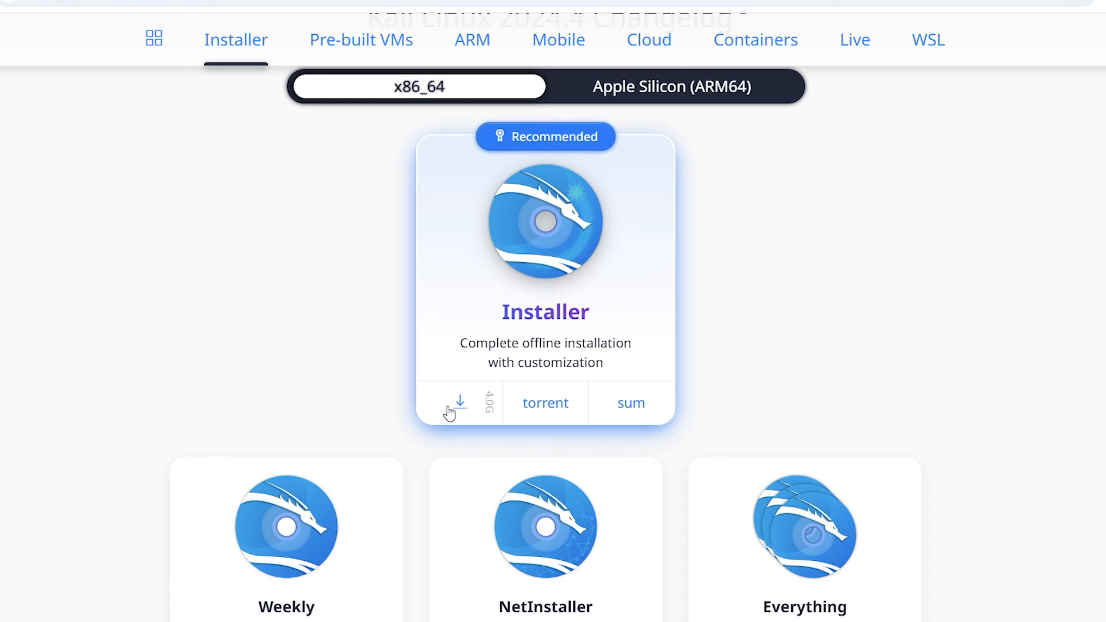
left_click(460, 402)
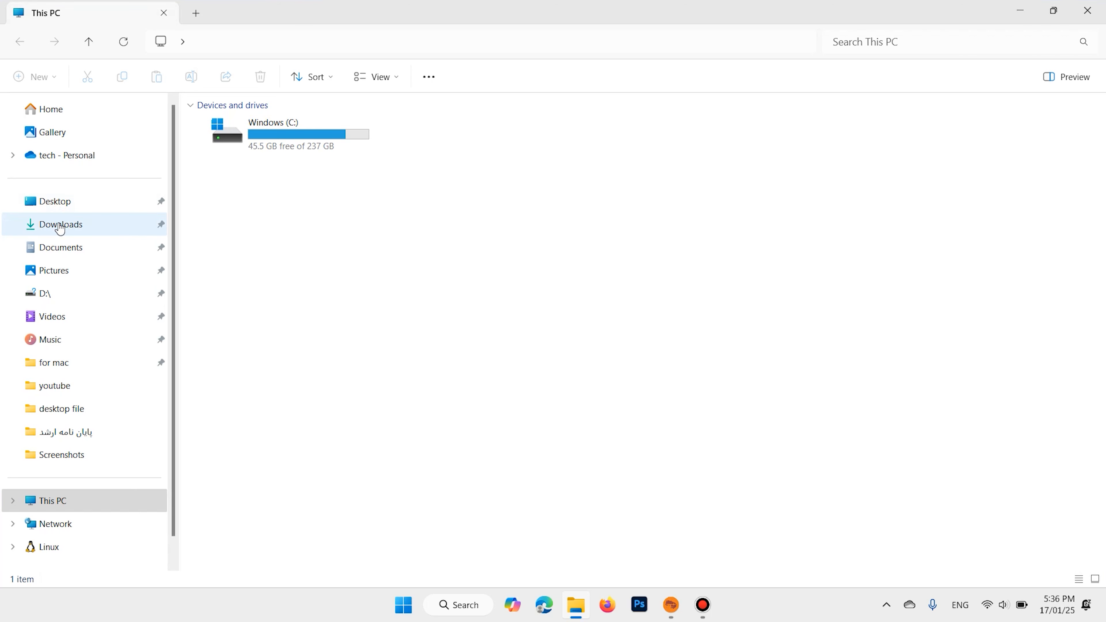
left_click(60, 225)
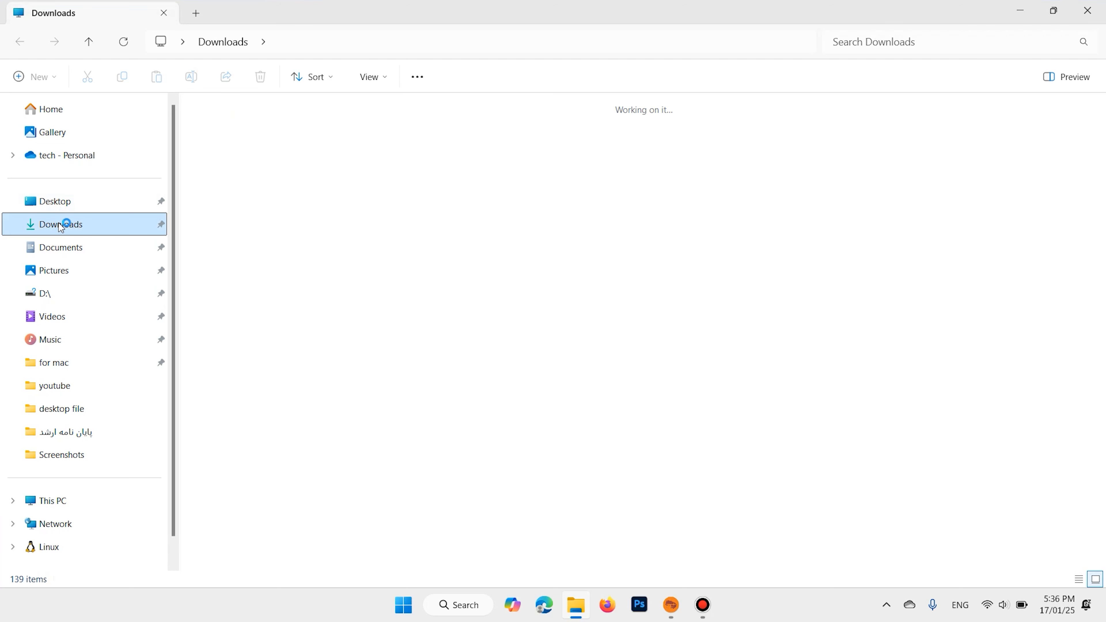
left_click_drag(366, 177, 196, 136)
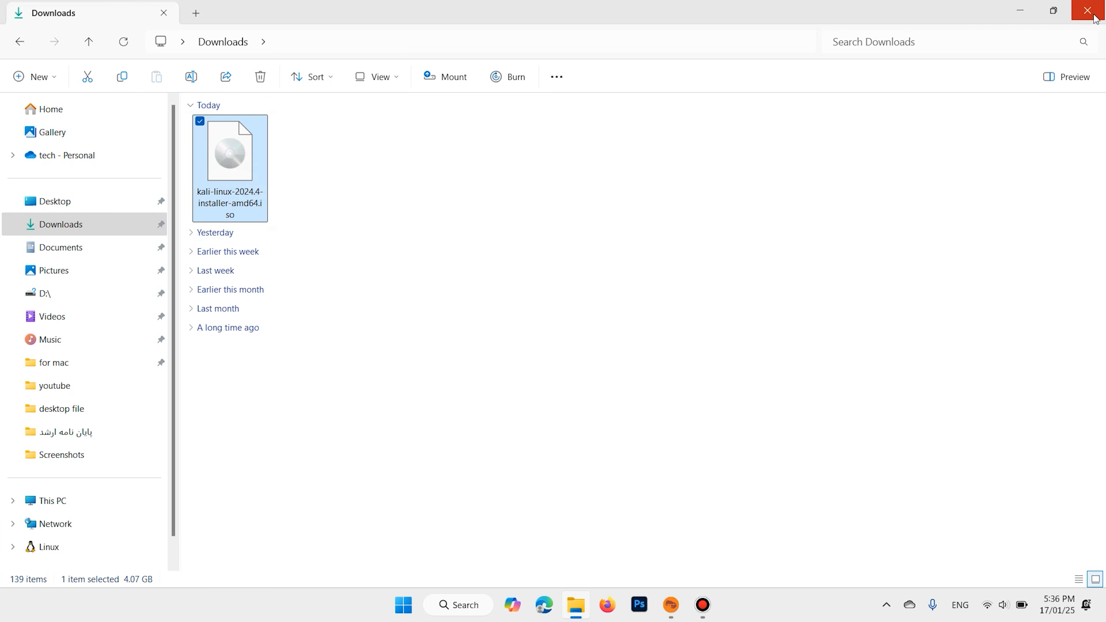
- Launch VMware Workstation Pro through Windows search
left_click(457, 606)
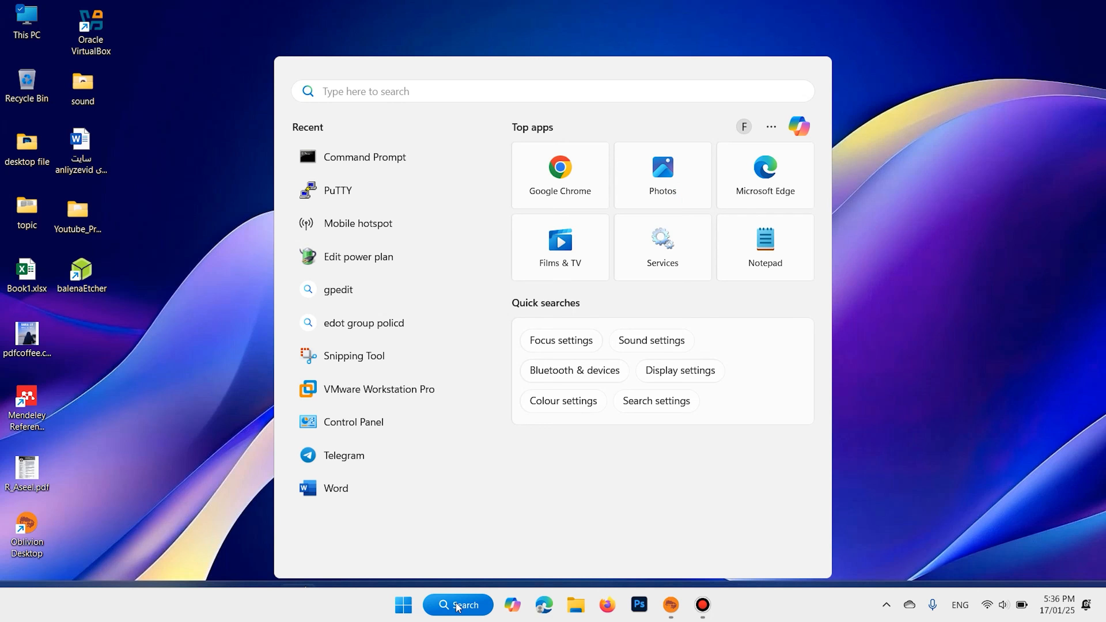
type("vm")
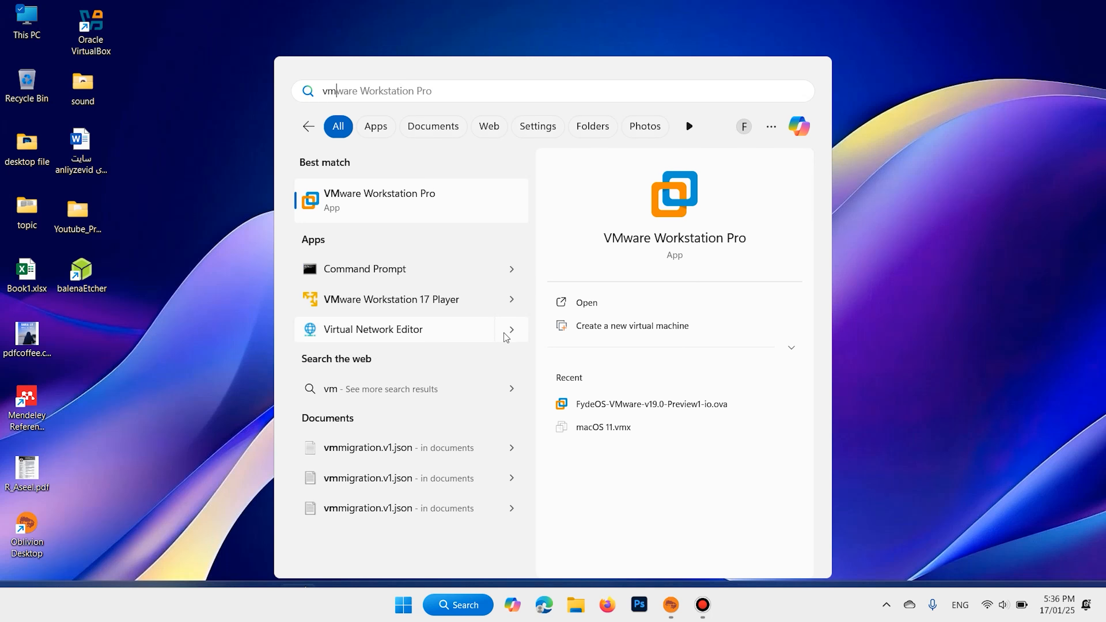
left_click(366, 198)
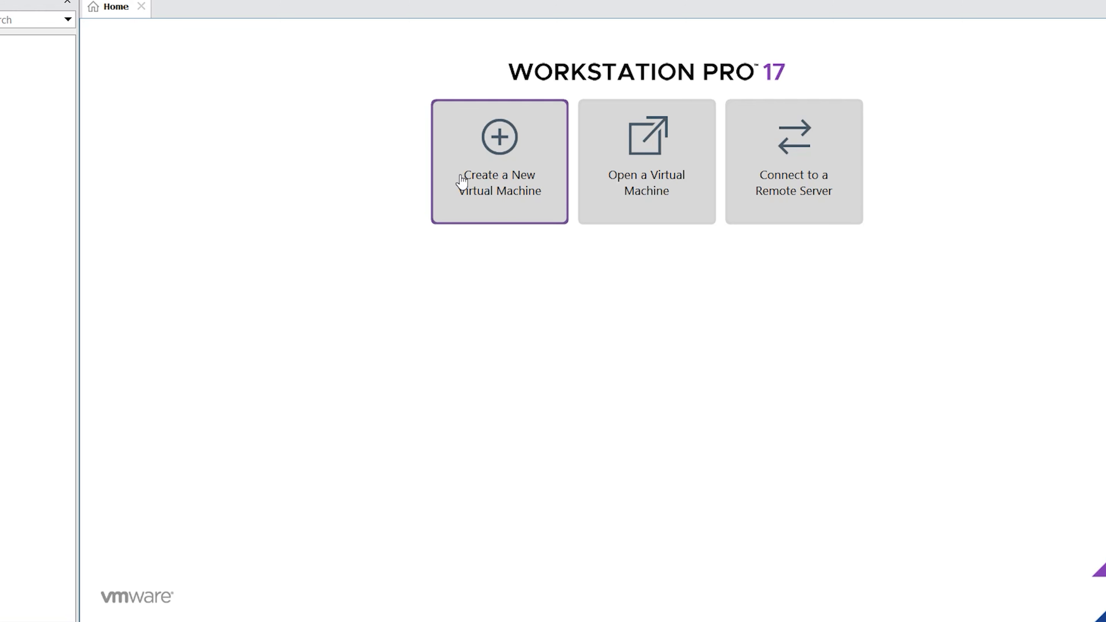
- Start a new custom virtual machine, keeping default compatibility and choosing to install the operating system later
left_click(496, 176)
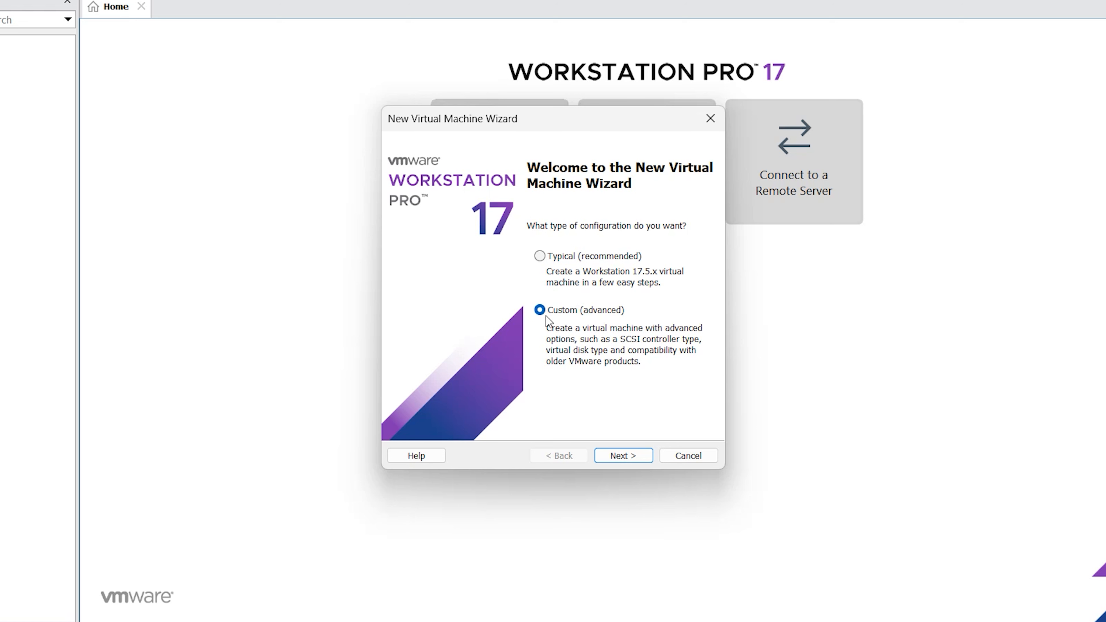
left_click(623, 456)
left_click(623, 456)
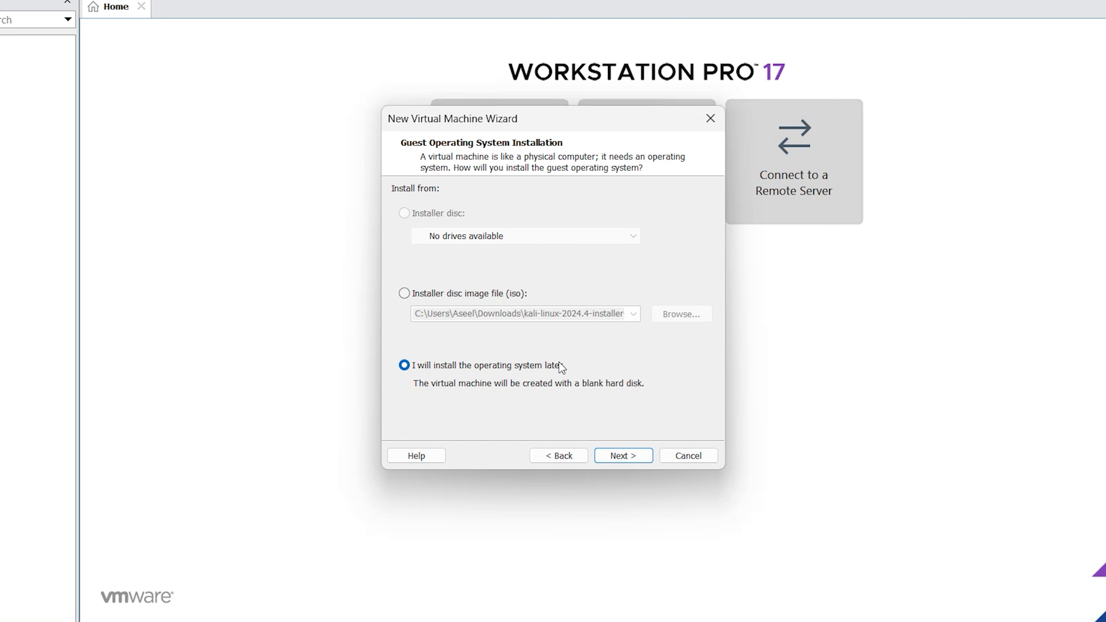
left_click(624, 456)
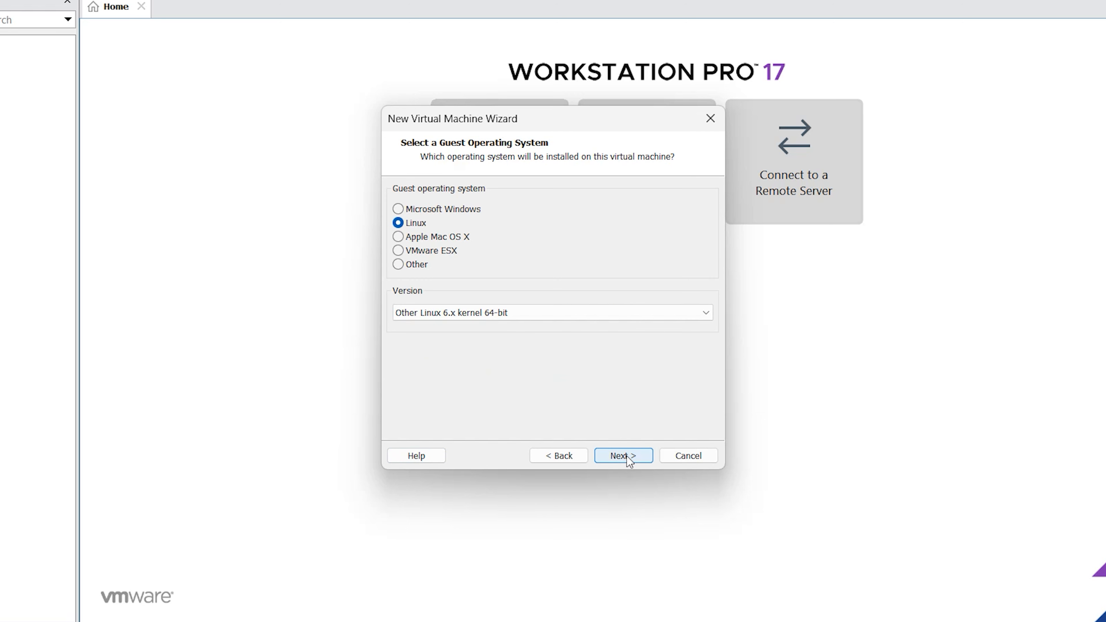
- Set the guest operating system to Linux with version Other Linux 6.x kernel 64-bit
left_click(399, 209)
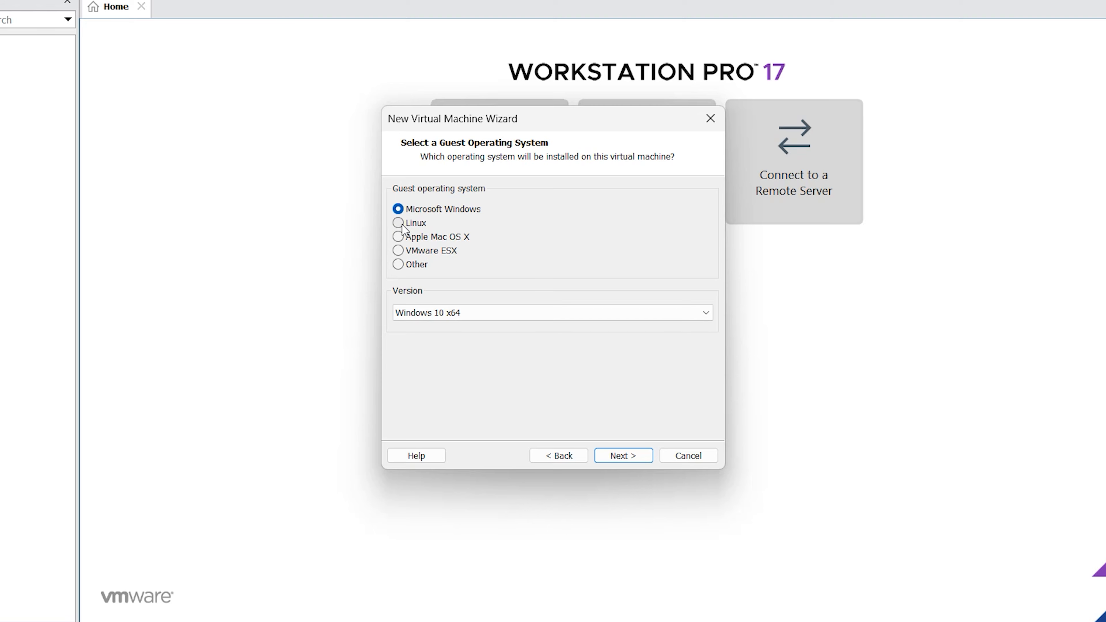
left_click(404, 223)
left_click(710, 314)
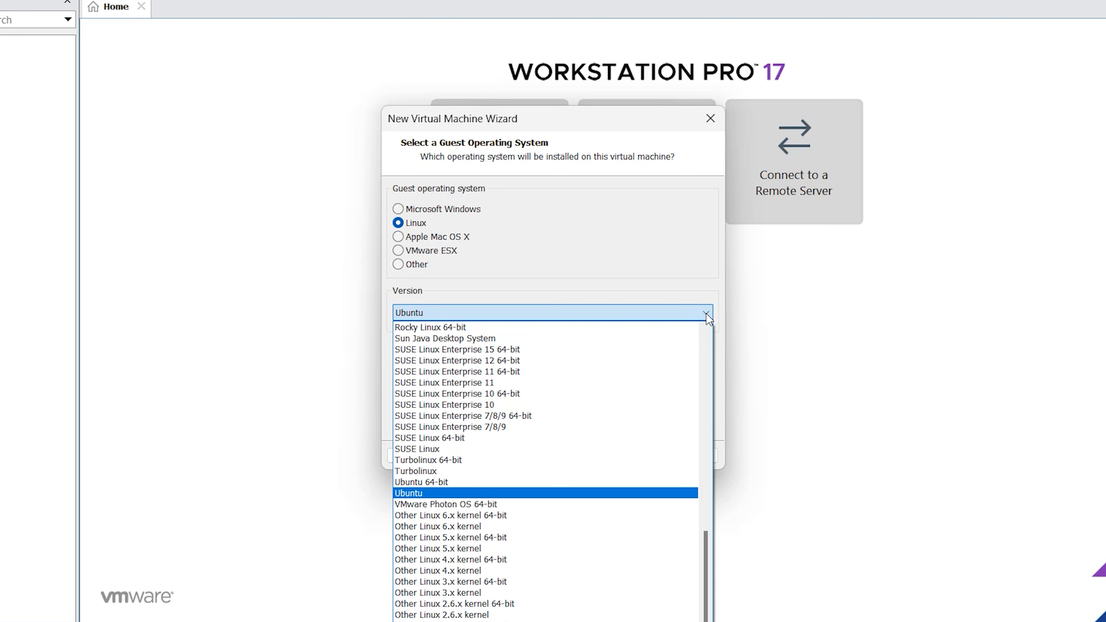
scroll(614, 370, "up", 14)
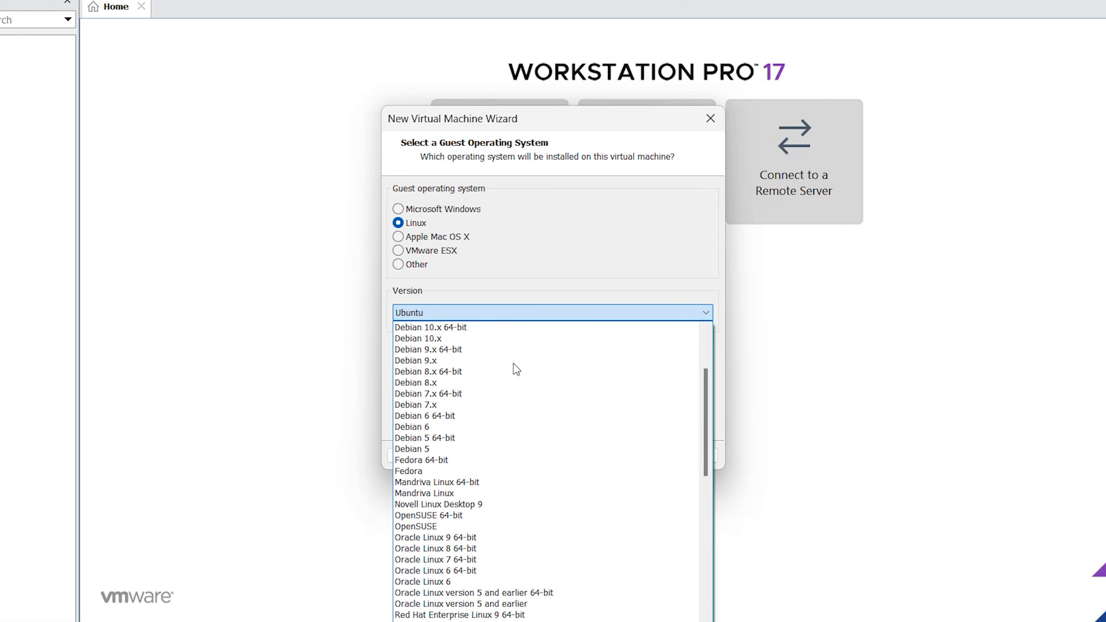
scroll(514, 363, "up", 5)
scroll(515, 349, "down", 8)
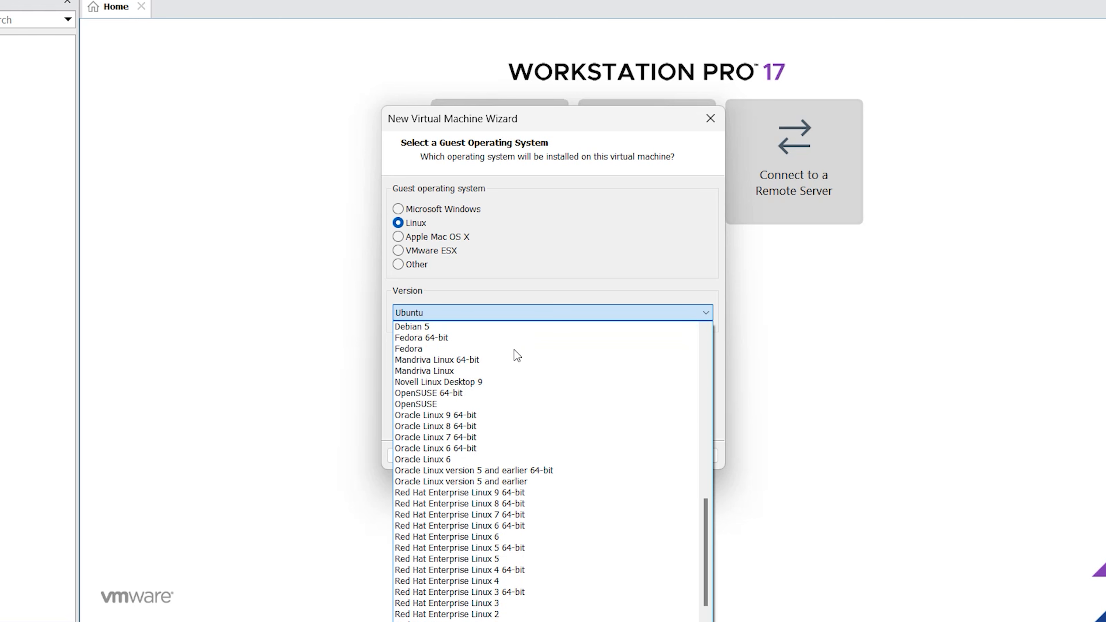
scroll(514, 349, "down", 9)
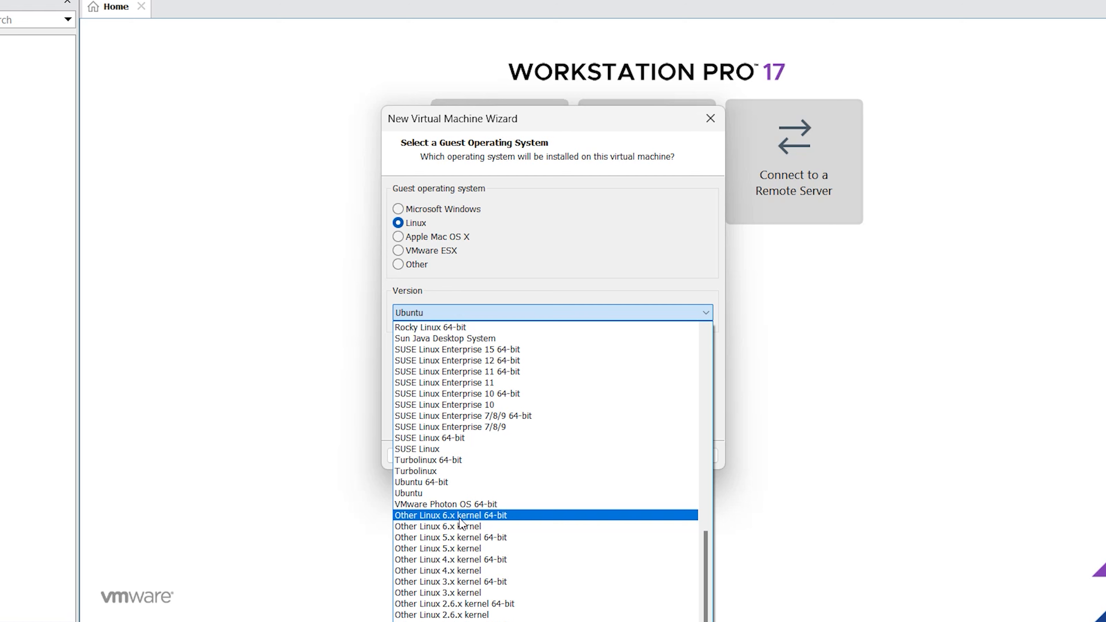
left_click(480, 518)
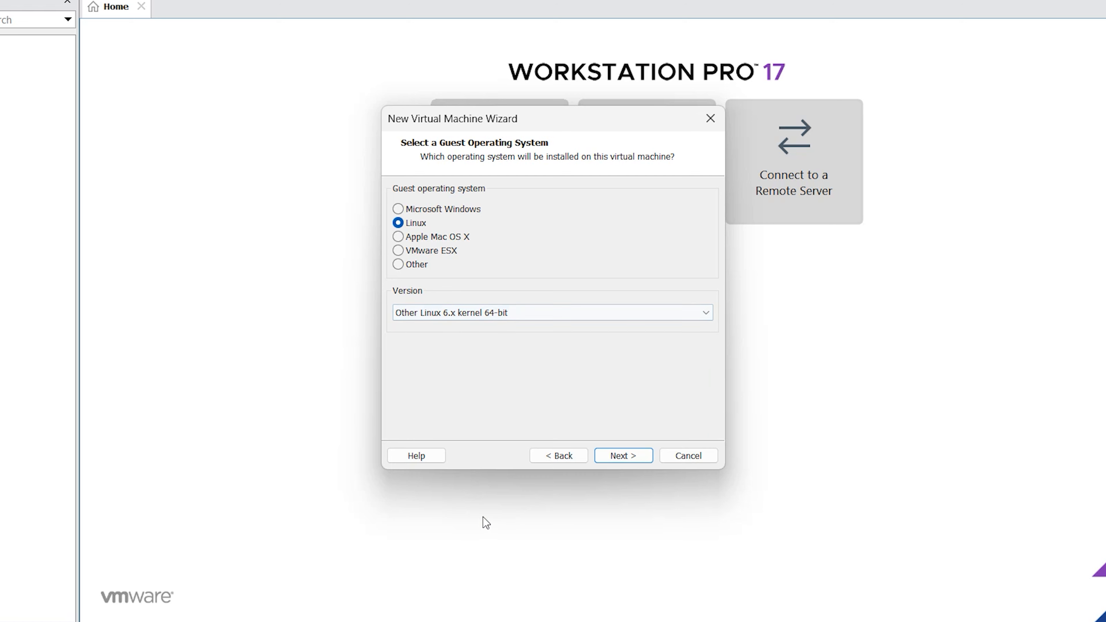
left_click(625, 457)
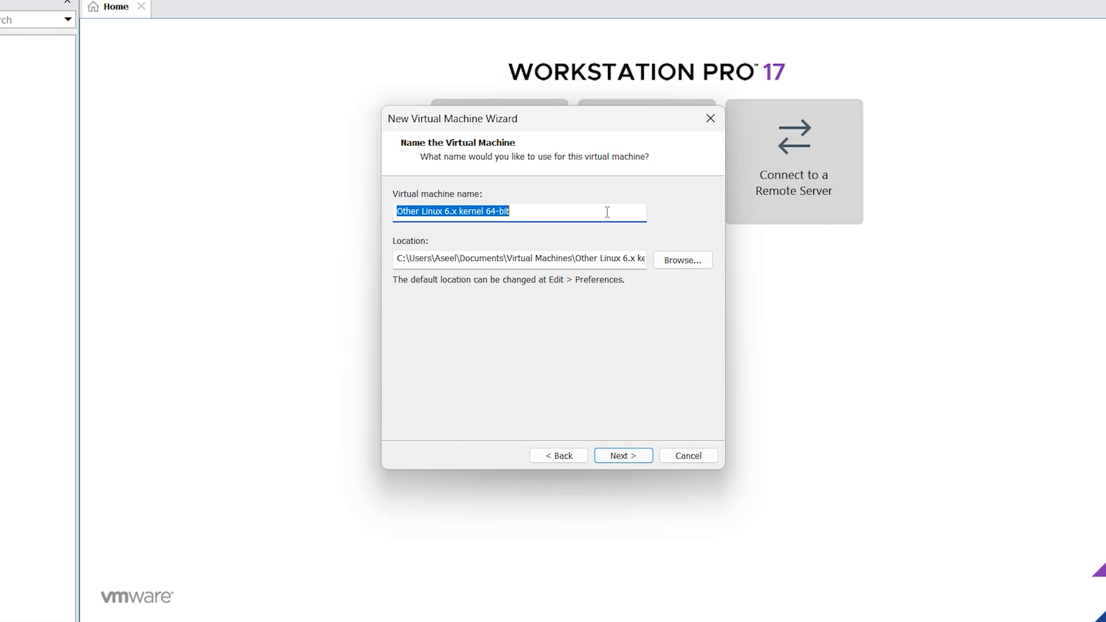
- Name the virtual machine Kali
type("klia")
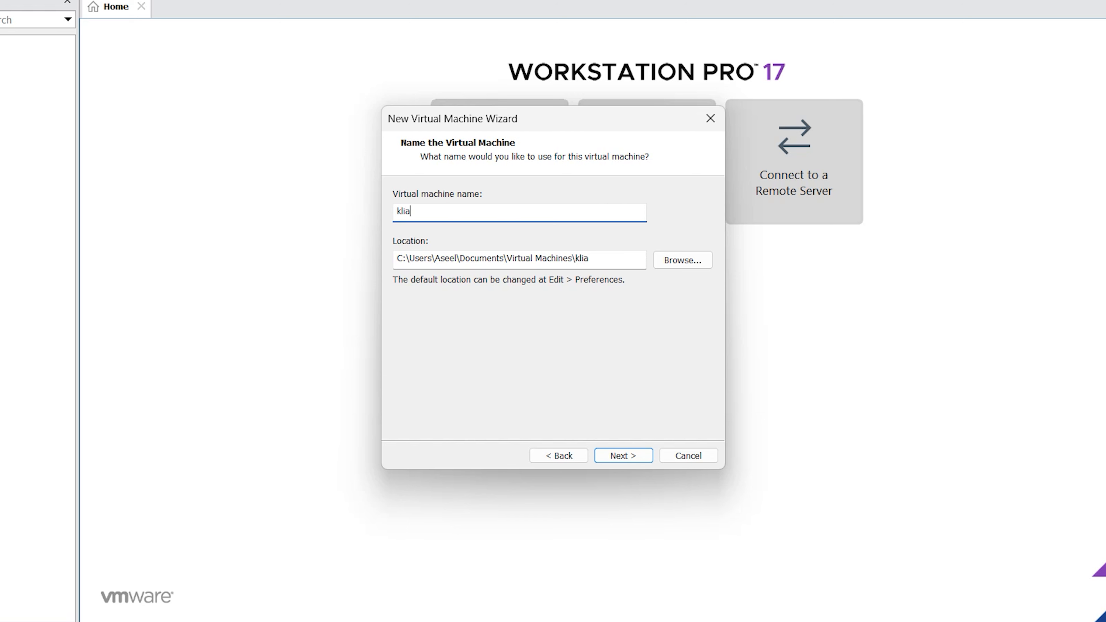
key("BackSpace")
key("BackSpace")
key("BackSpace")
key("BackSpace")
type("Kali")
left_click(633, 457)
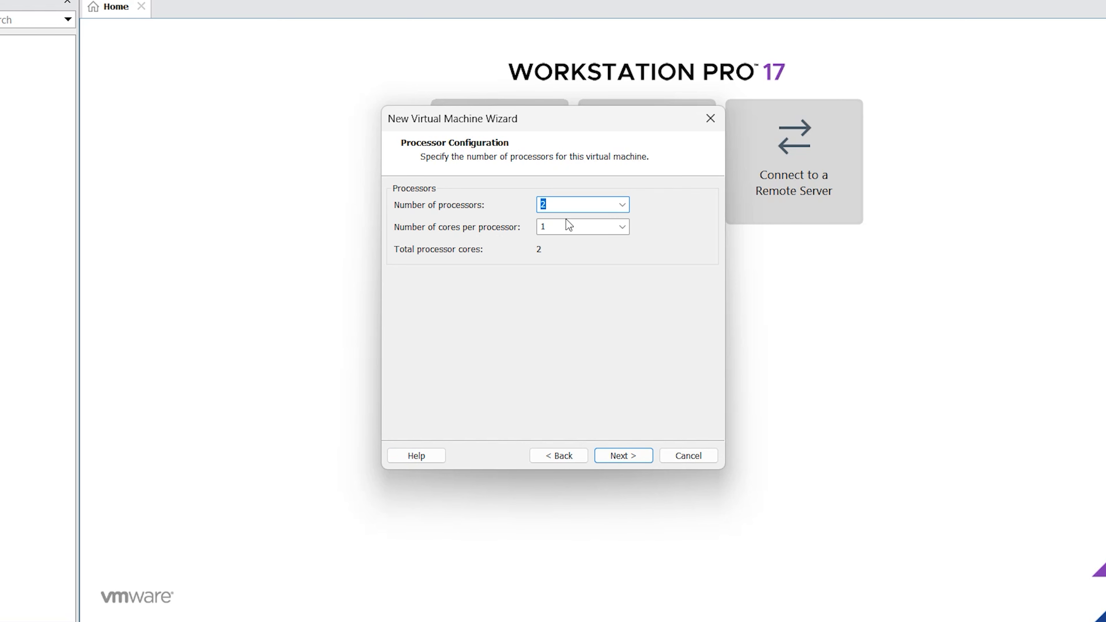
- Configure 2 processors with 2 cores per processor
left_click(623, 227)
left_click(604, 255)
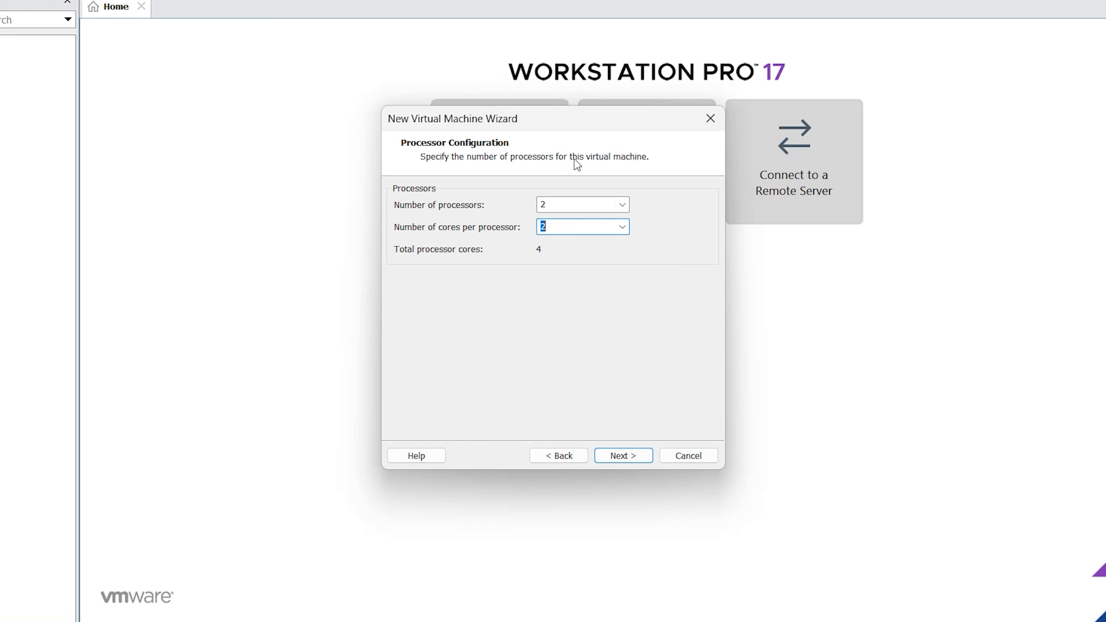
left_click(620, 458)
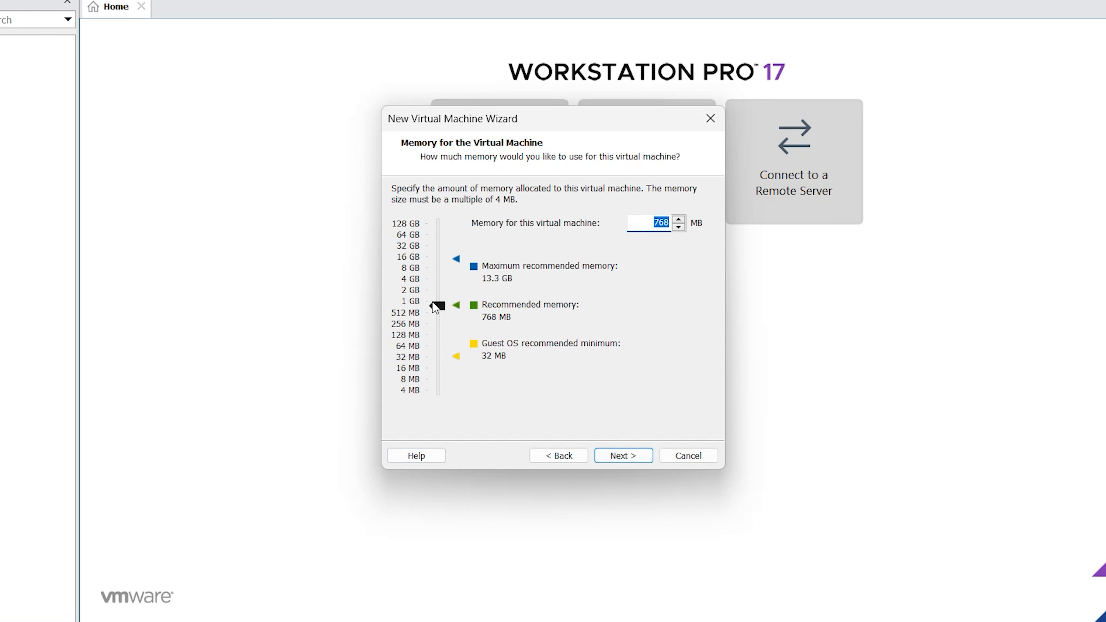
- Set the virtual machine's memory to 6208 MB
left_click_drag(433, 303, 436, 285)
left_click_drag(435, 280, 434, 272)
left_click(630, 457)
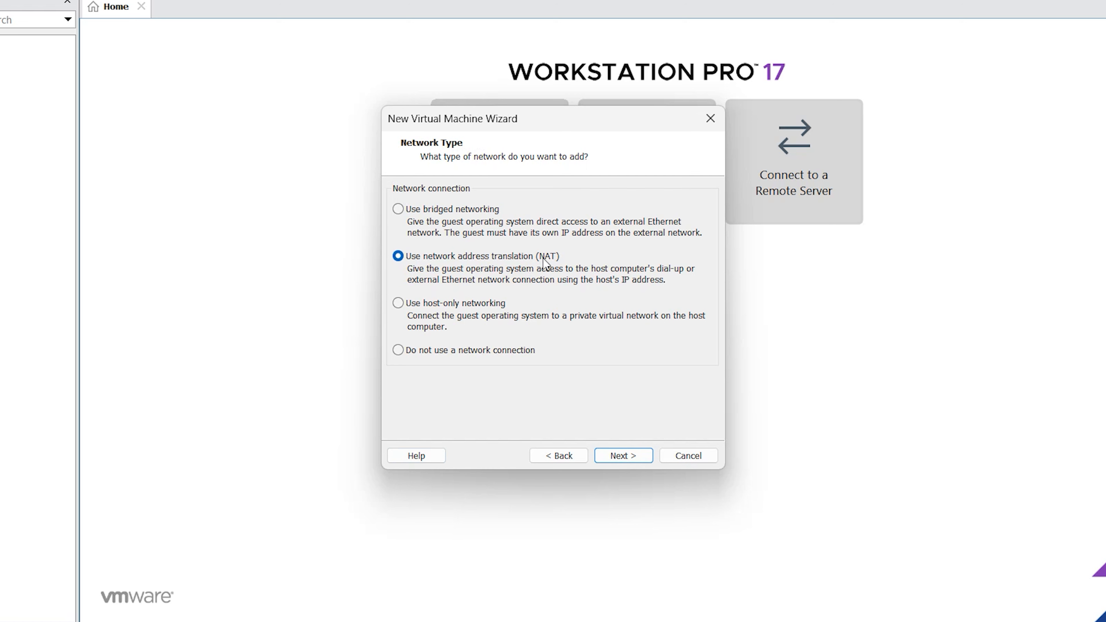
- Accept NAT networking, the LSI Logic controller, a SCSI disk and a new virtual disk
left_click(630, 457)
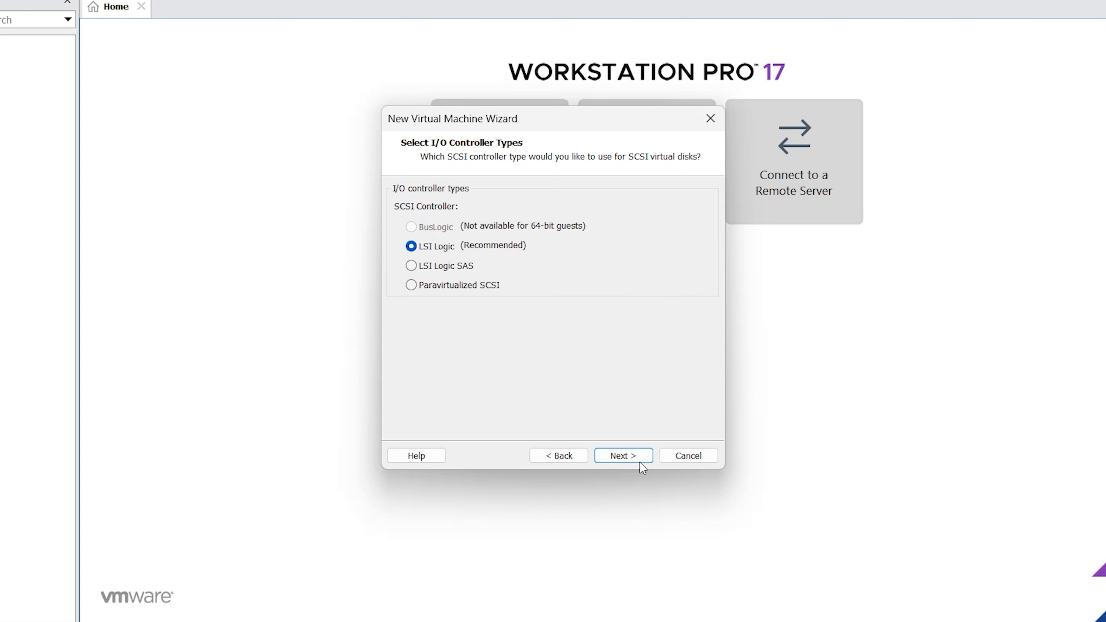
left_click(625, 455)
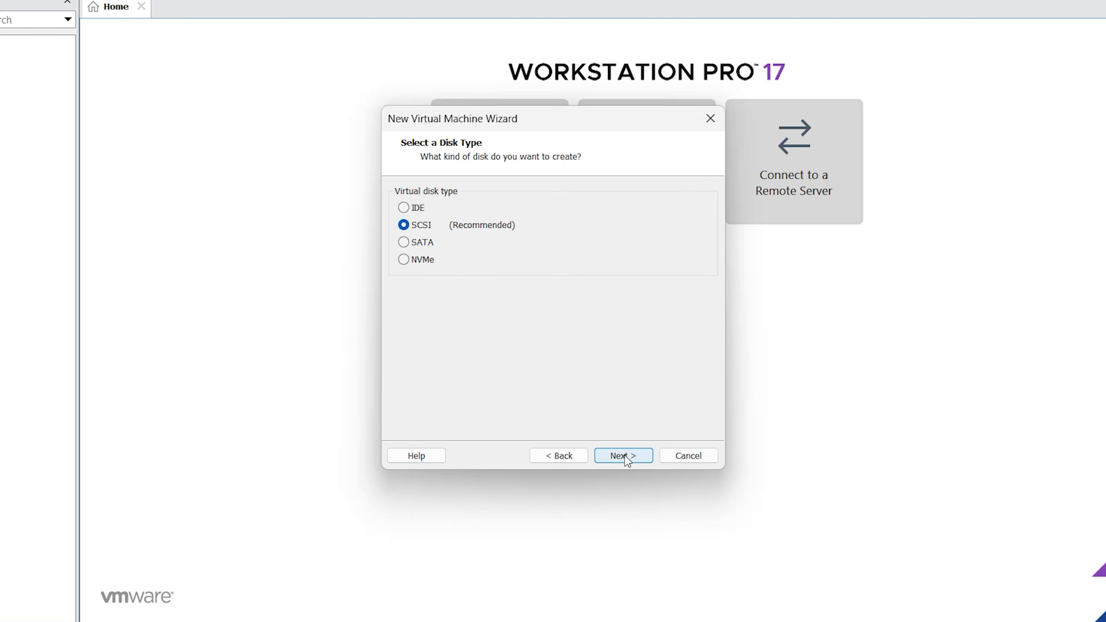
left_click(625, 456)
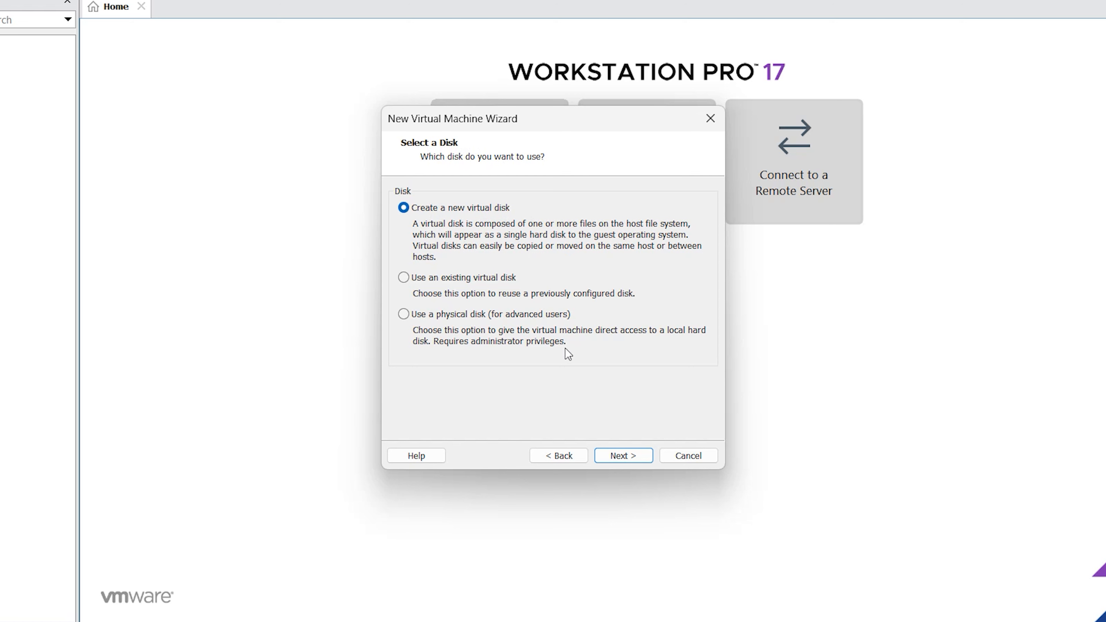
left_click(623, 456)
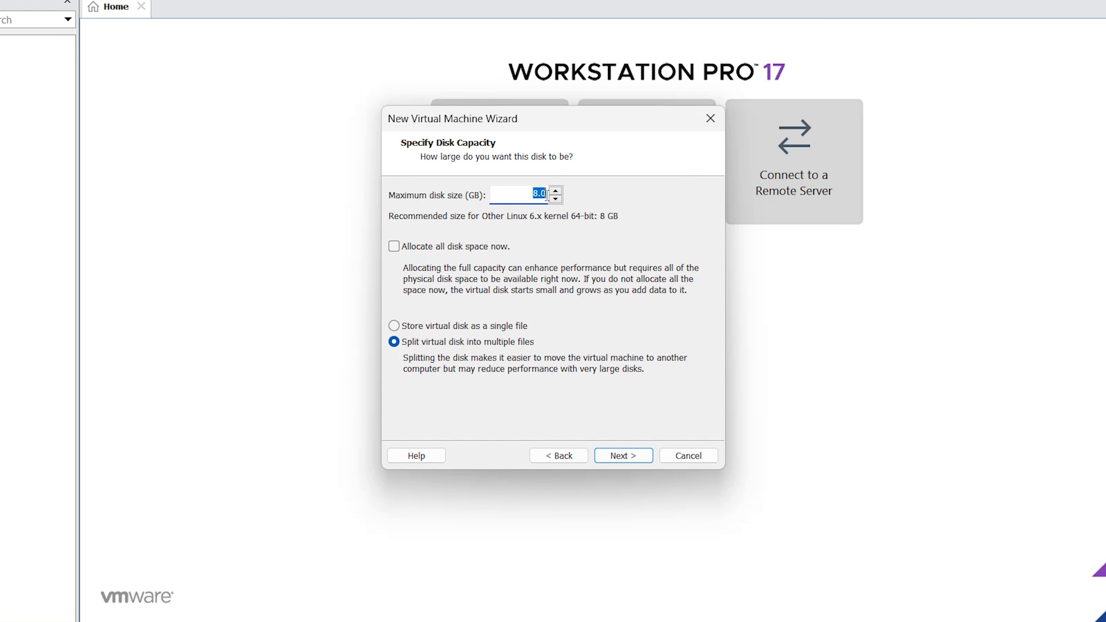
- Set a 50 GB disk stored as a single file, keep the Kali.vmdk file name and finish the wizard
type("50")
left_click(399, 329)
left_click(624, 456)
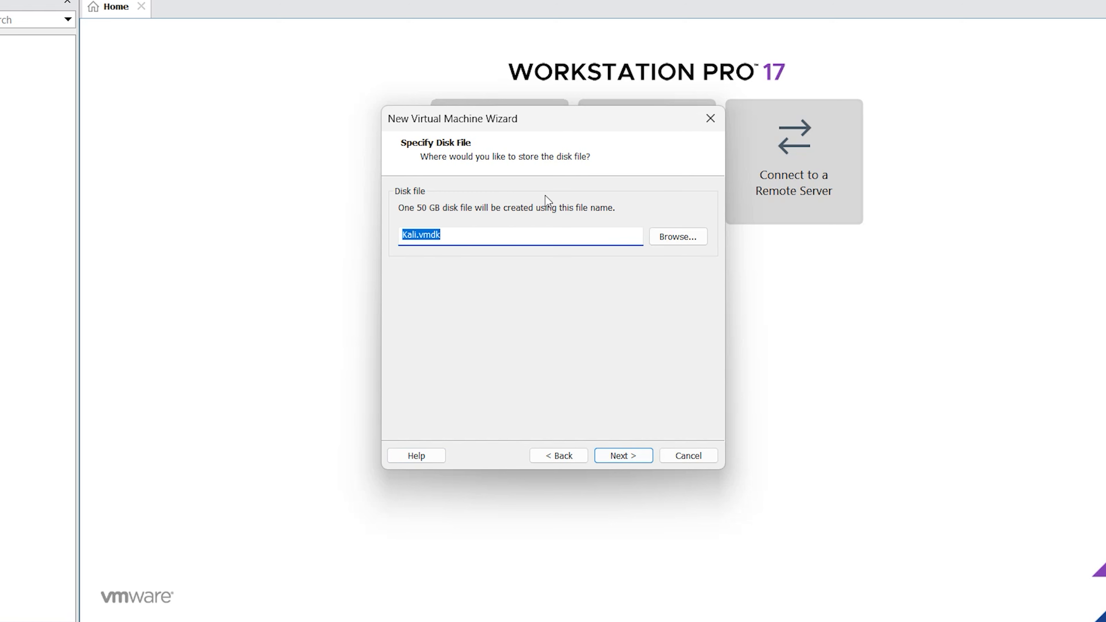
left_click(624, 460)
left_click(623, 456)
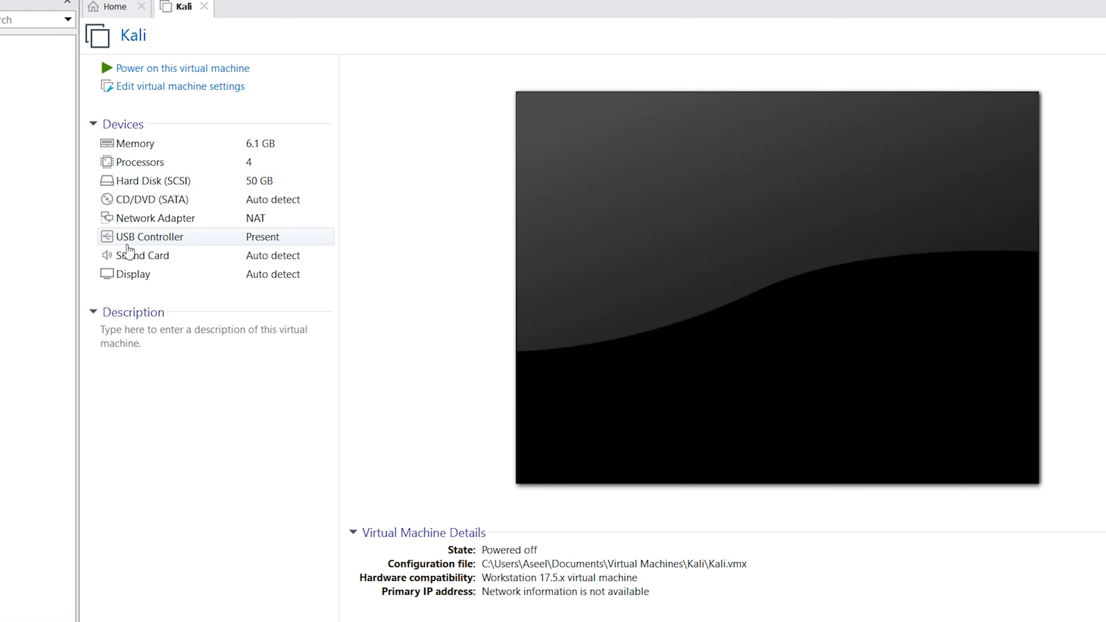
- Set the CD/DVD drive to use the ISO image file kali-linux-2024.4-installer-amd64.iso from Downloads and save the settings
left_click(156, 202)
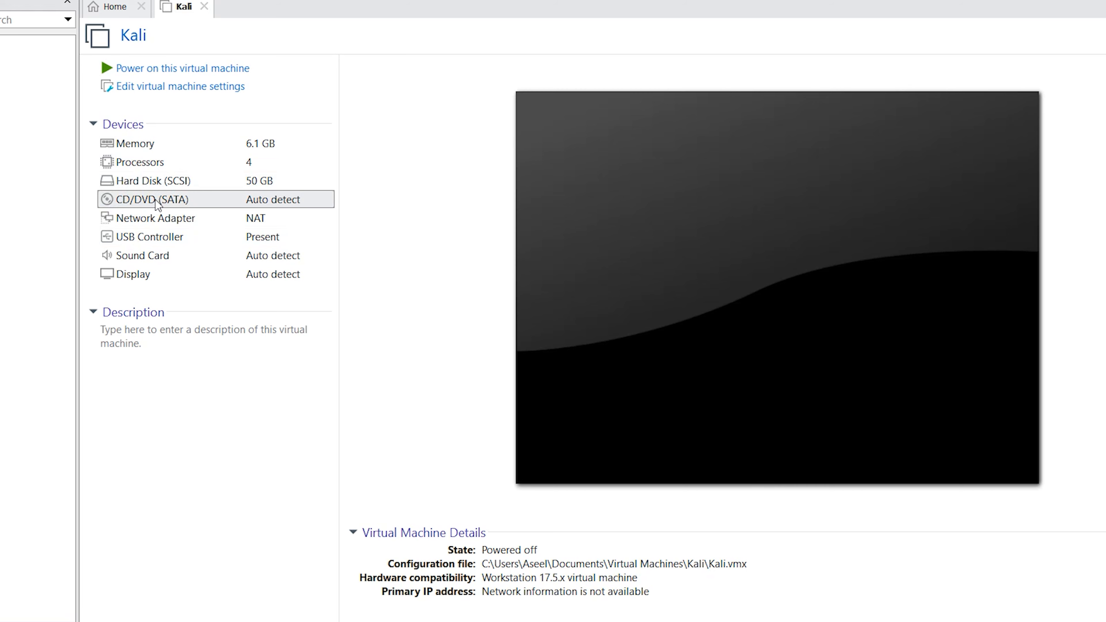
double_click(156, 200)
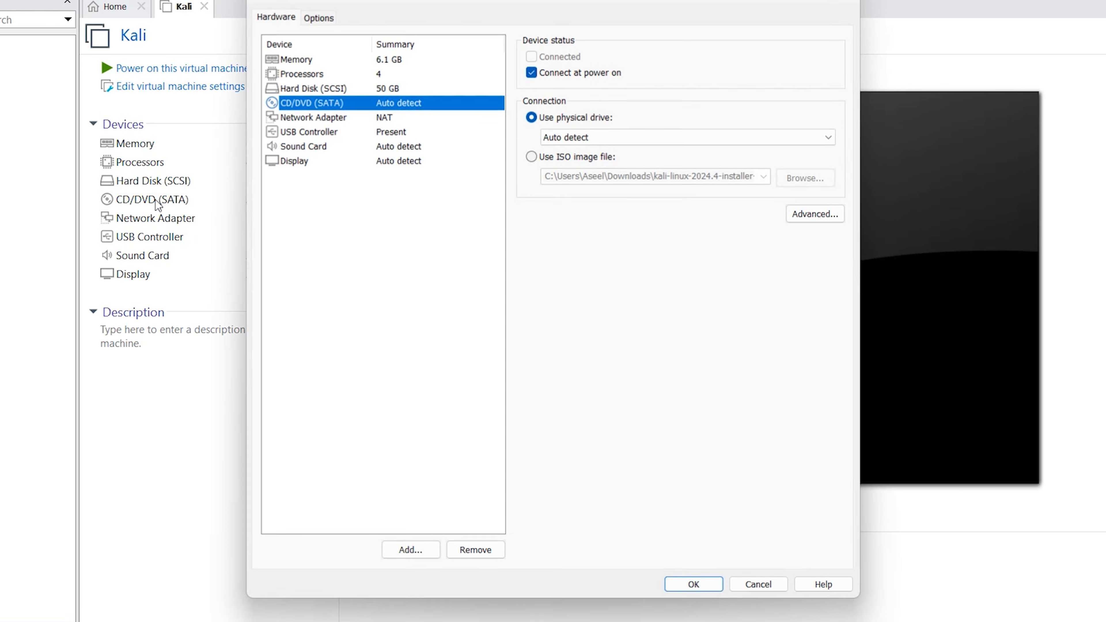
left_click(588, 162)
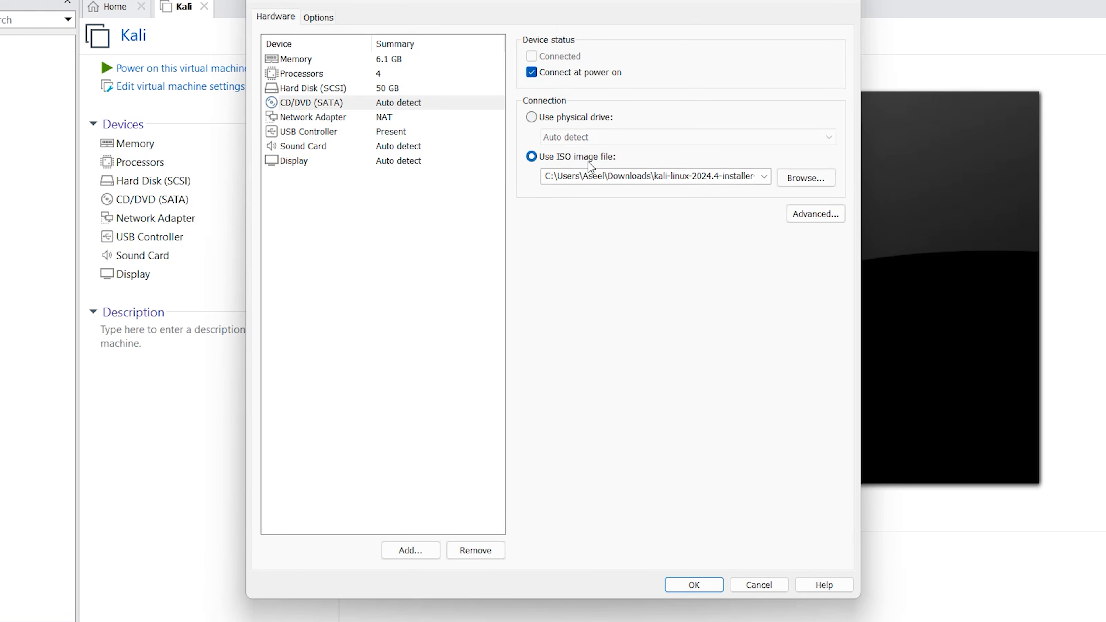
left_click(795, 183)
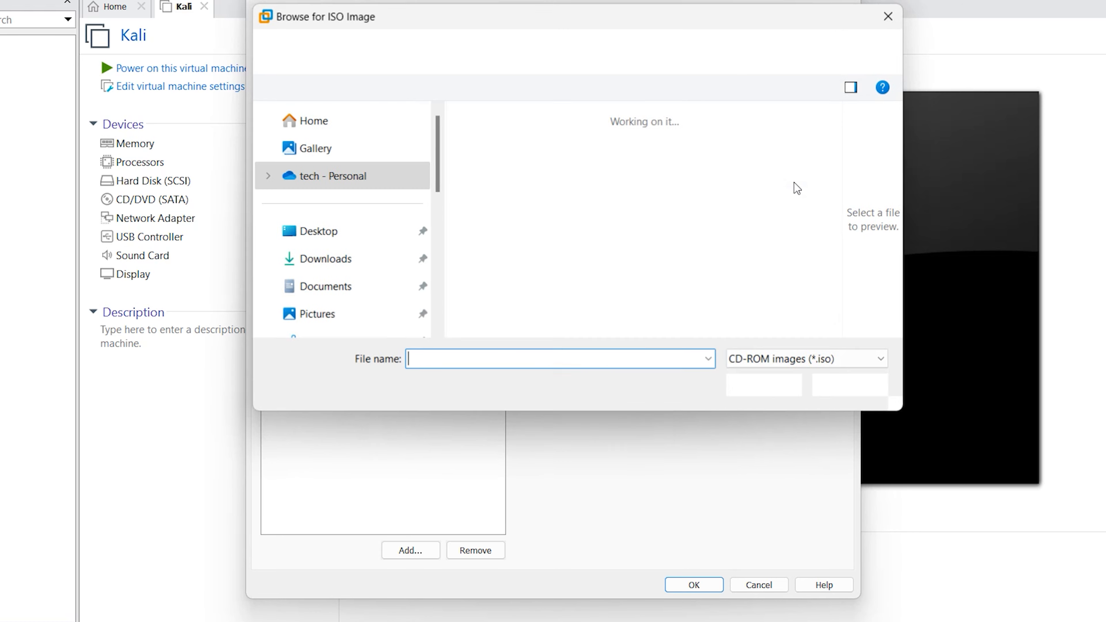
left_click(326, 261)
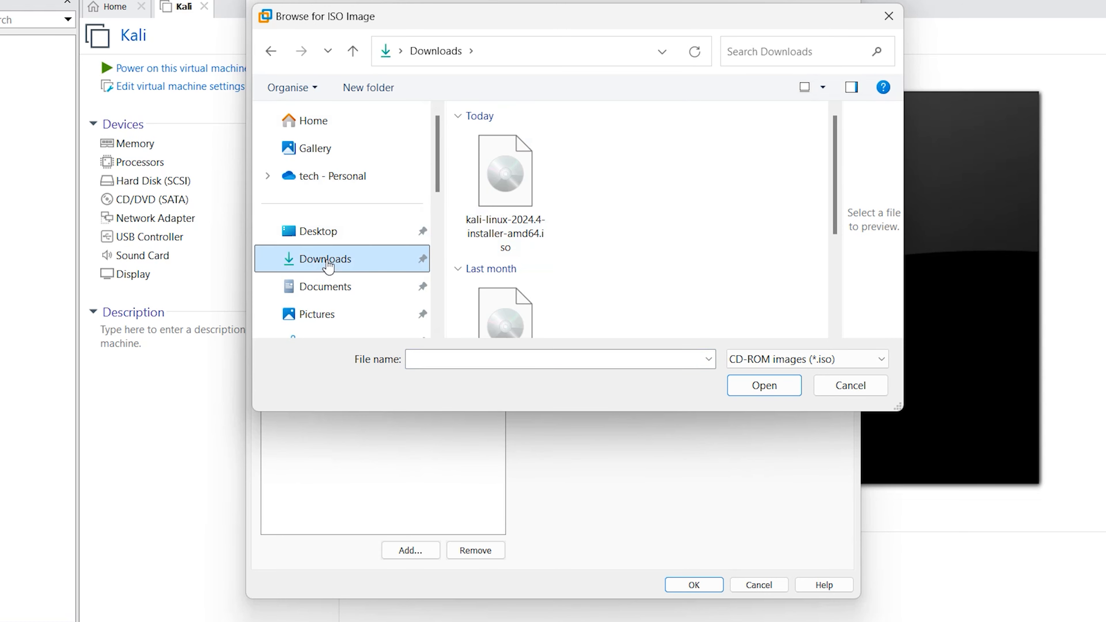
left_click(512, 193)
left_click(763, 386)
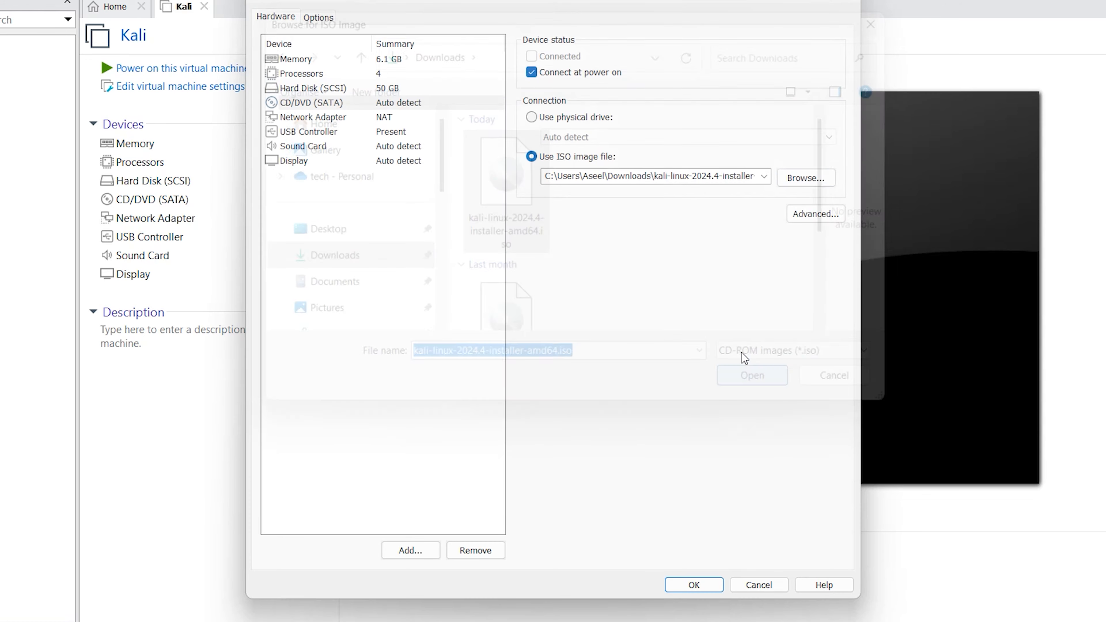
left_click(704, 584)
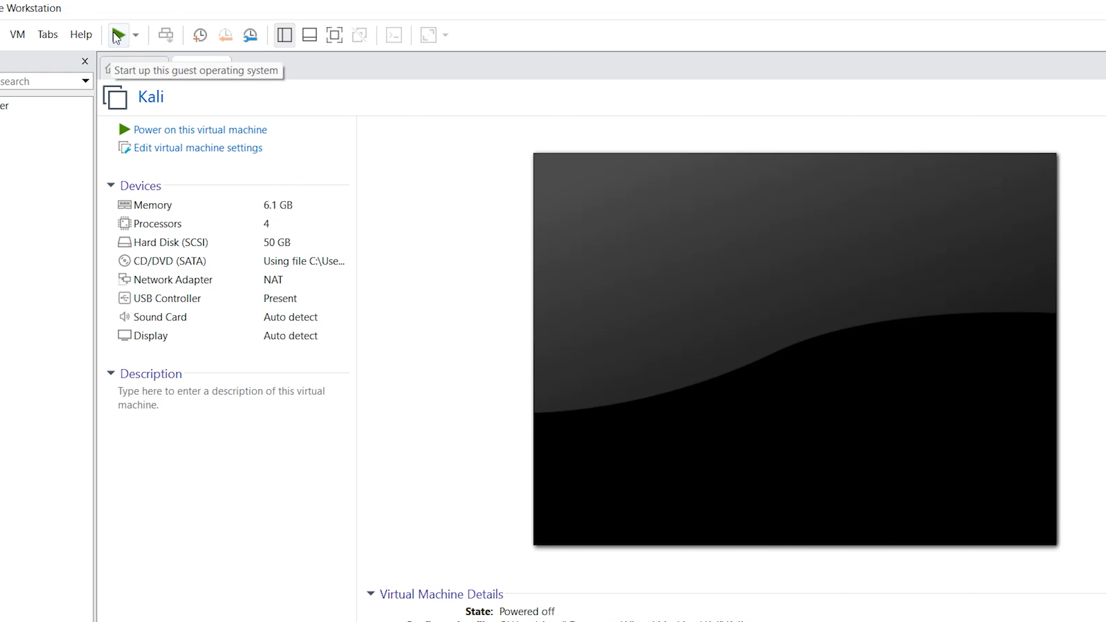
- Power on the virtual machine and start the Graphical install from the Kali installer menu
left_click(571, 220)
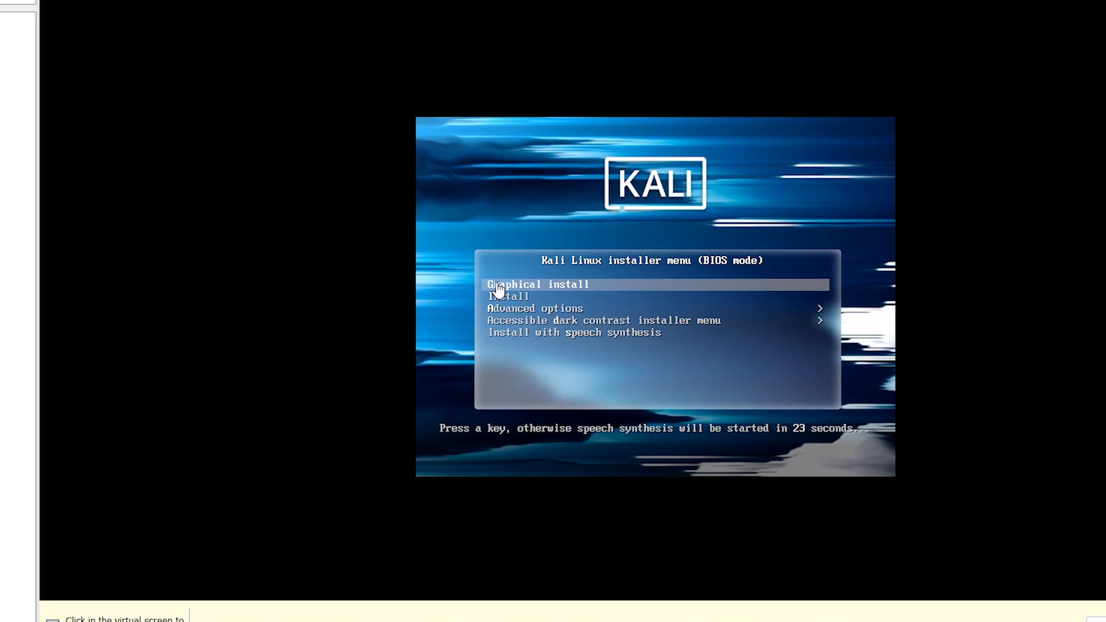
left_click(562, 293)
key("Return")
key("Return")
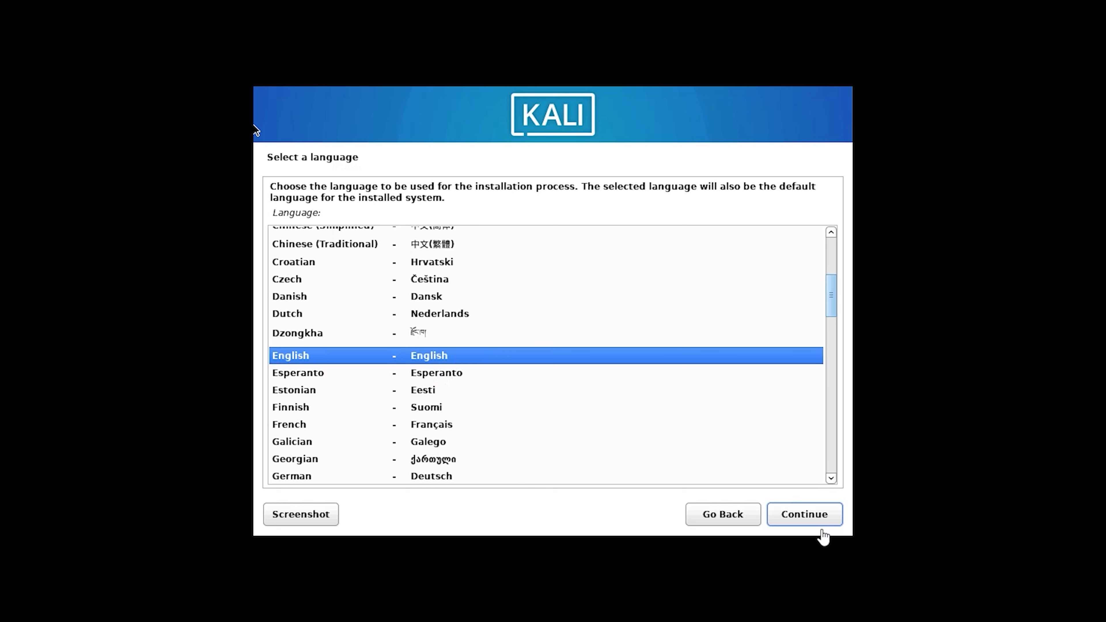
- Accept English as installer language, United States as location and American English as the keymap
left_click(810, 513)
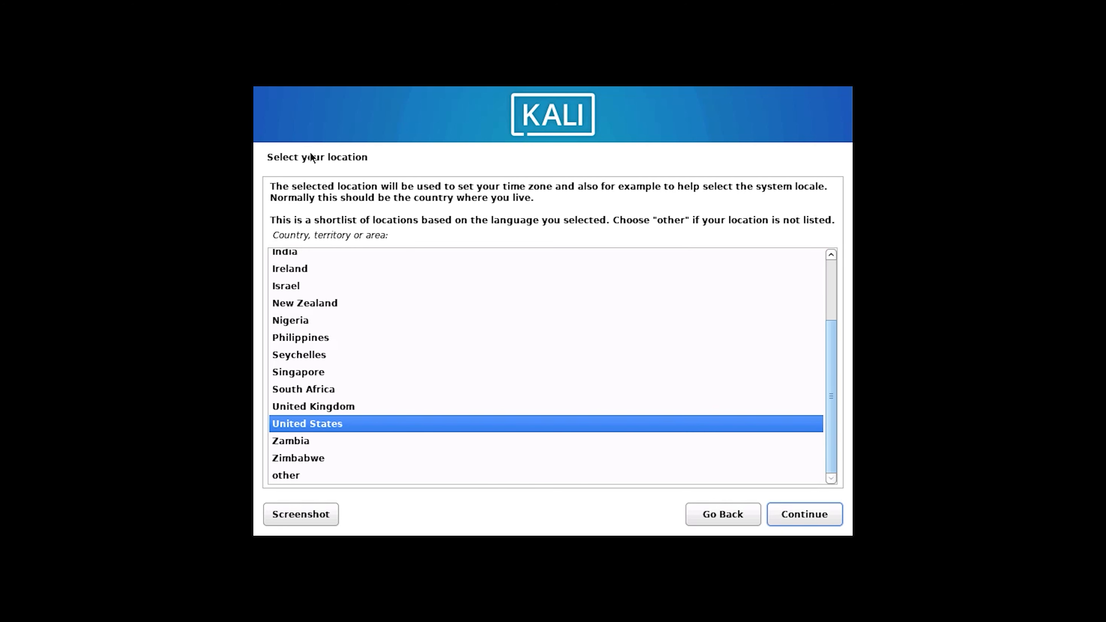
left_click(801, 512)
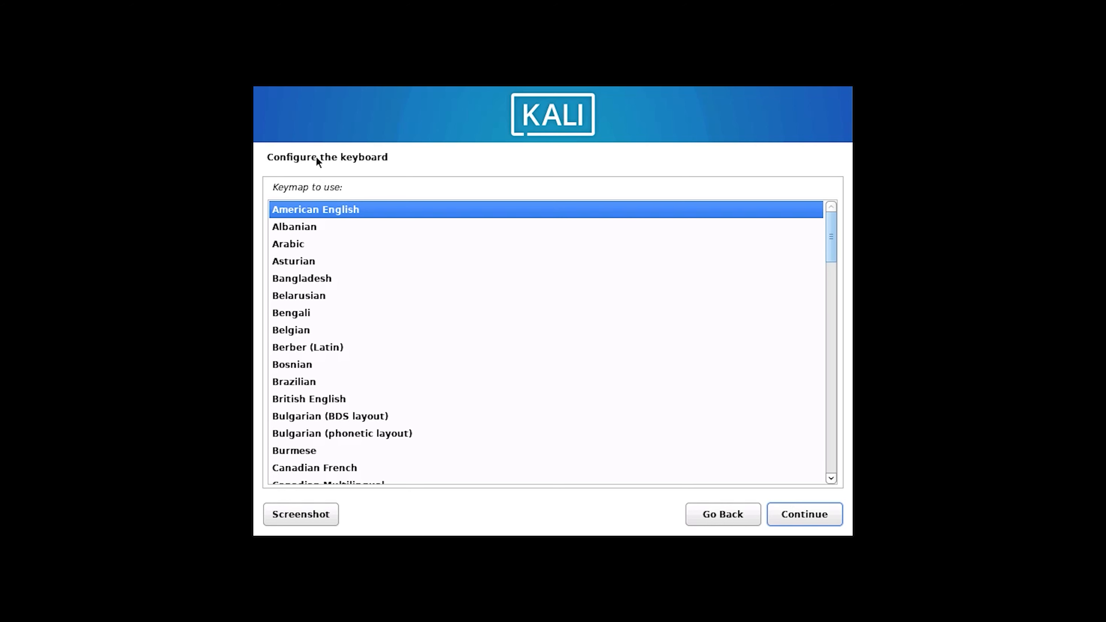
left_click(816, 520)
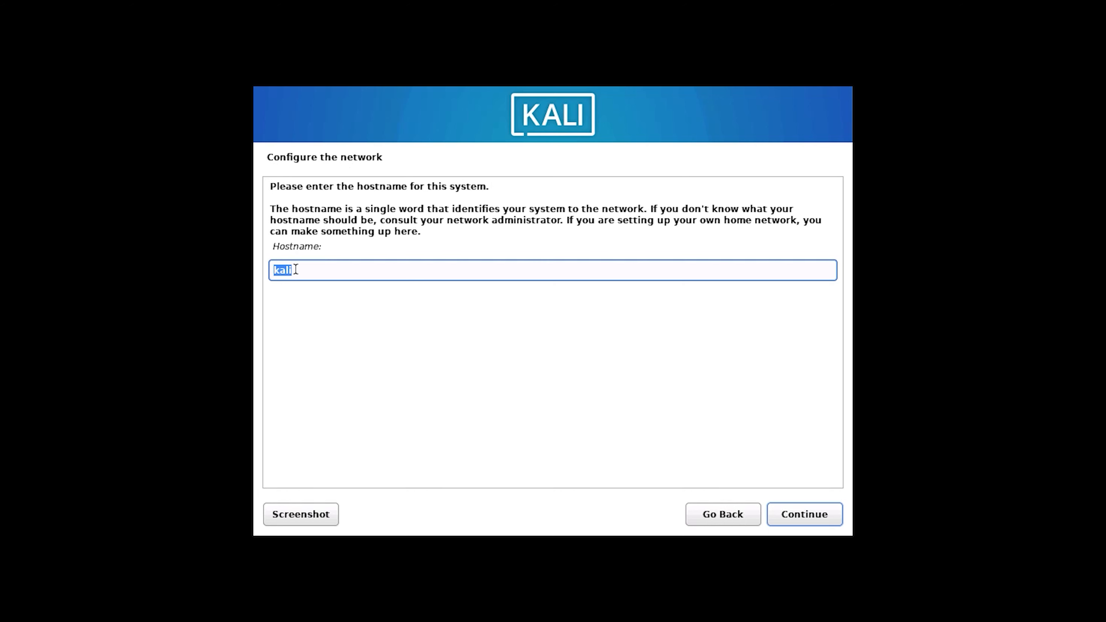
- Keep the hostname kali and leave the domain name empty
left_click(796, 523)
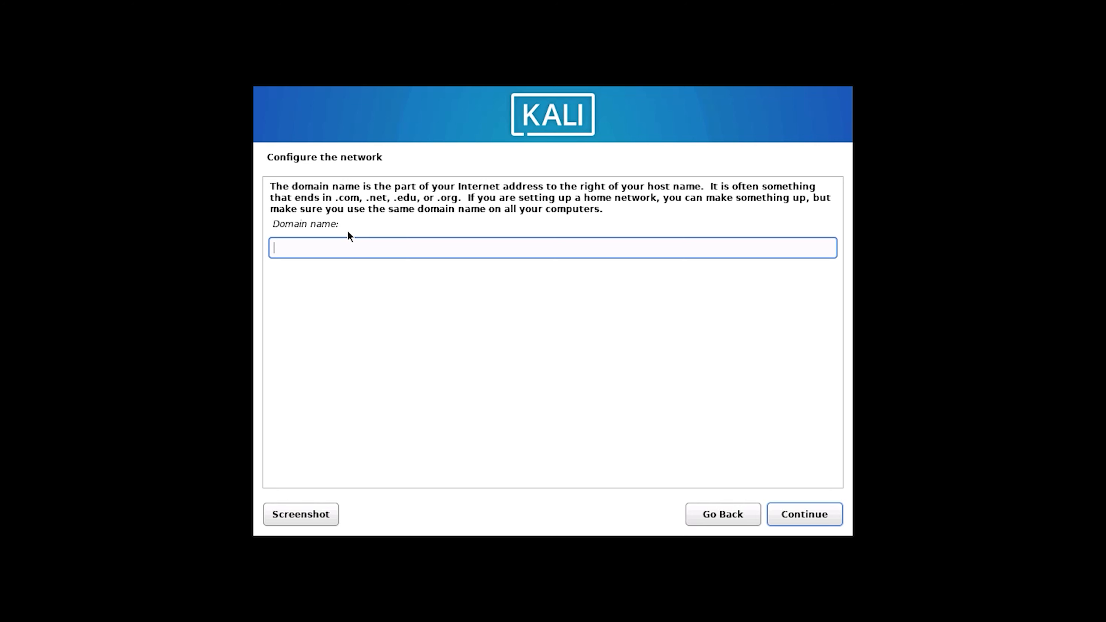
left_click(795, 524)
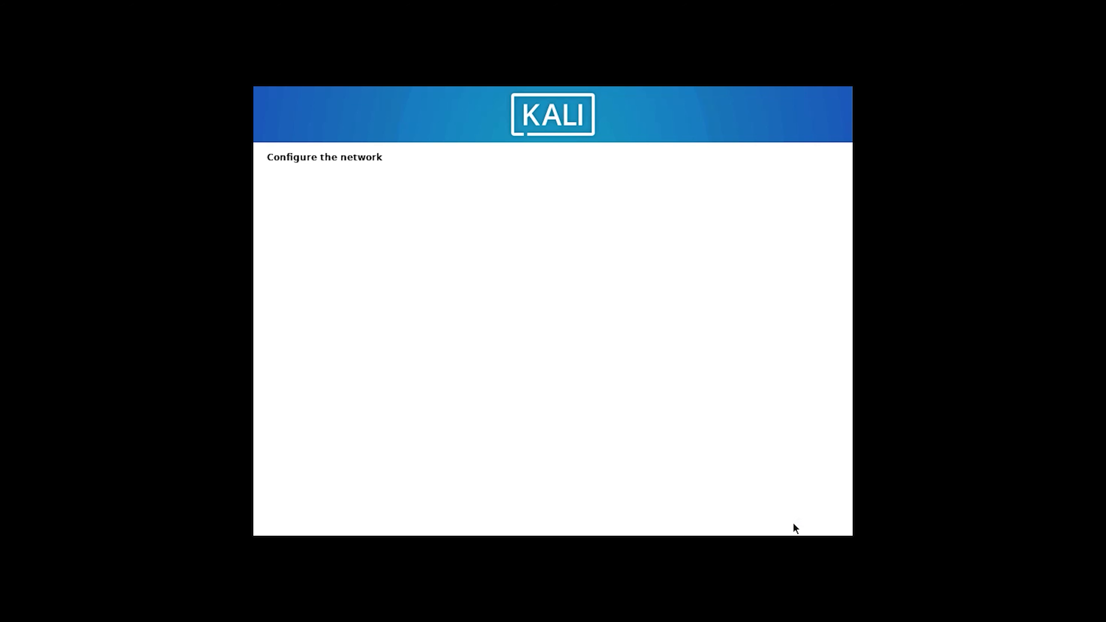